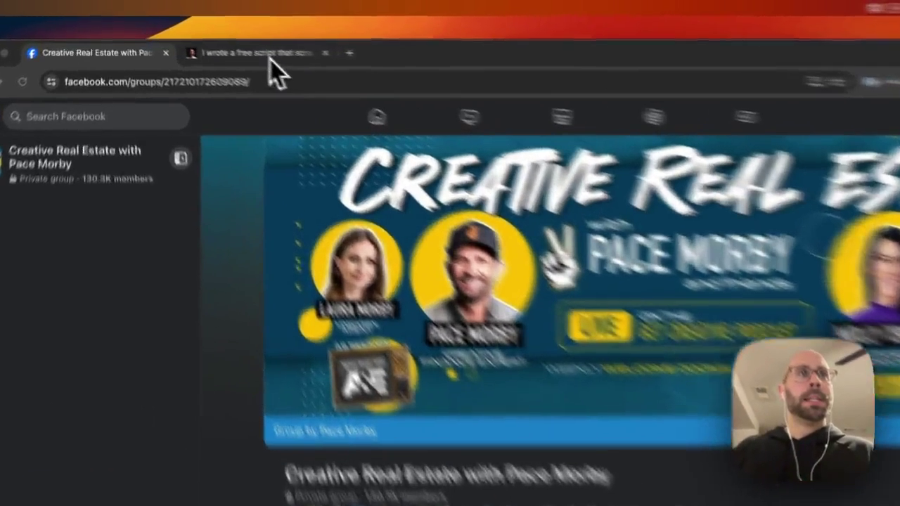
Step: Copy the full scraper script from the blog article's code block, then go back to the Facebook group
left_click(223, 37)
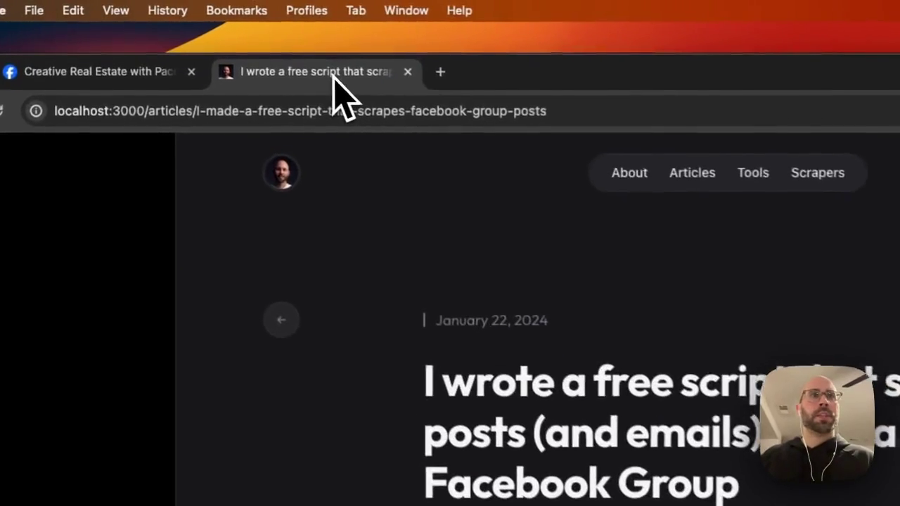
scroll(563, 352, "down", 10)
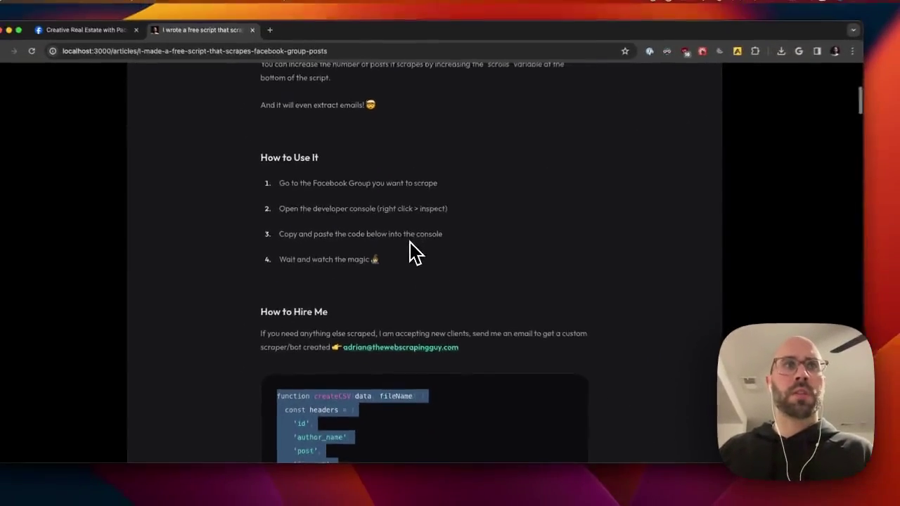
scroll(415, 254, "down", 15)
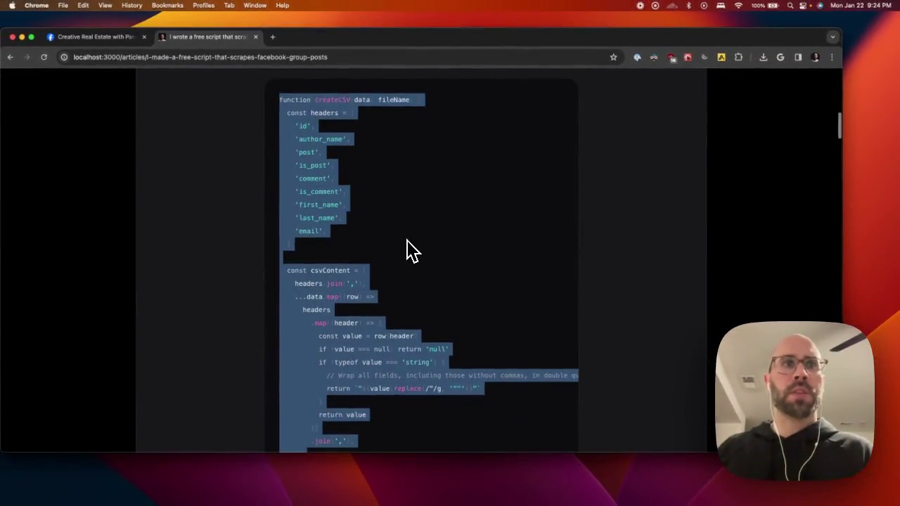
scroll(411, 250, "down", 15)
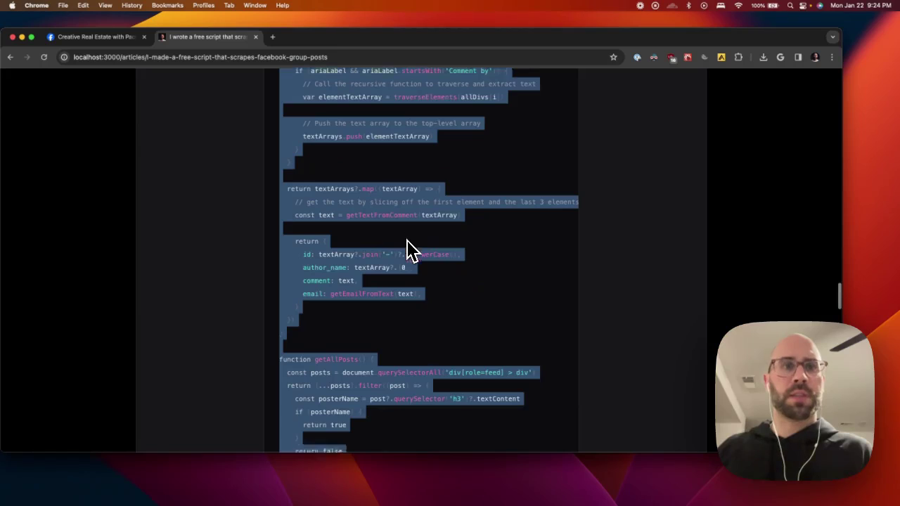
scroll(411, 251, "down", 15)
scroll(408, 249, "up", 10)
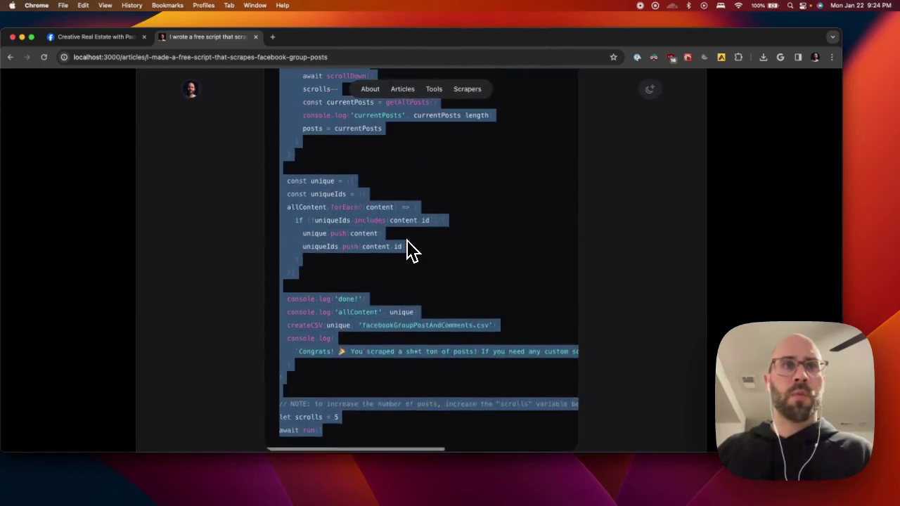
scroll(406, 249, "down", 3)
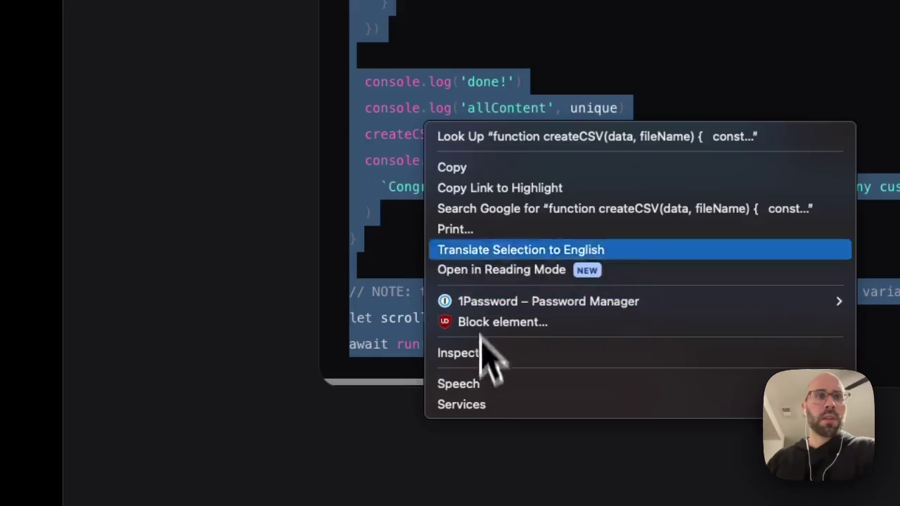
left_click(457, 169)
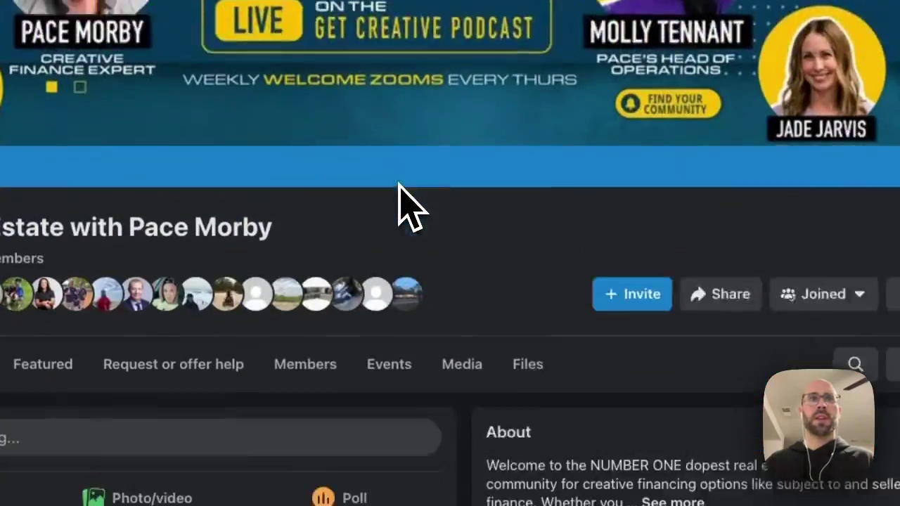
Step: Open the developer tools Console on the Facebook group page and clear it
right_click(397, 184)
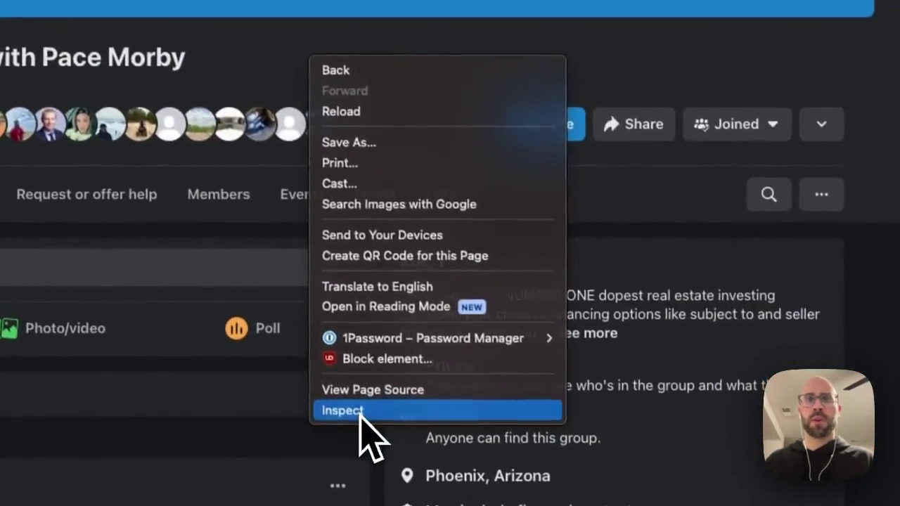
left_click(360, 413)
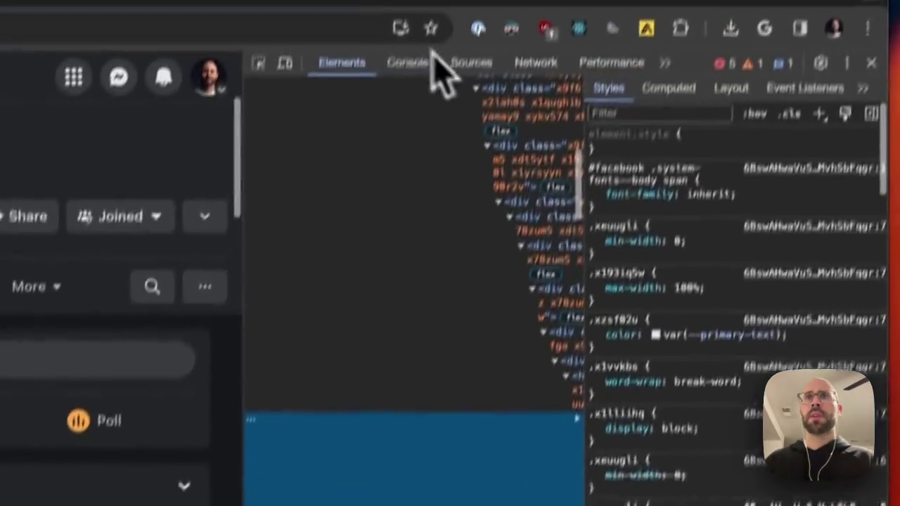
left_click(422, 71)
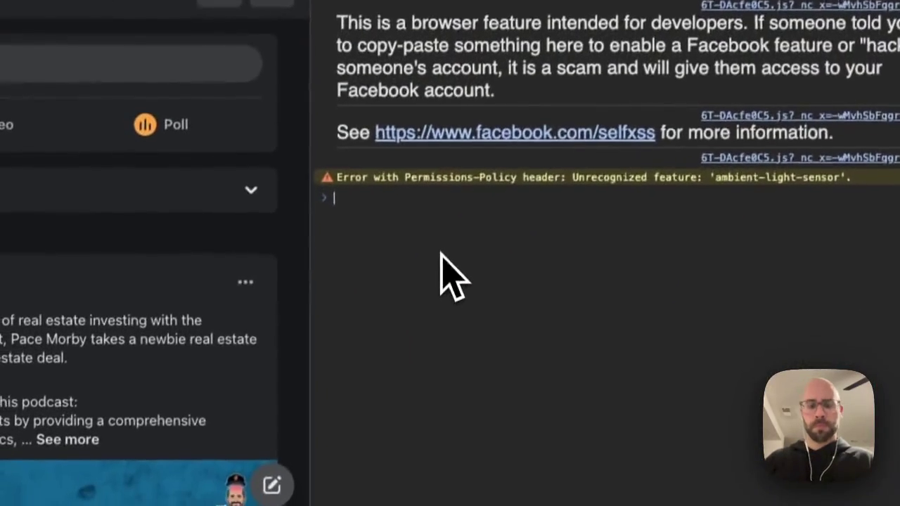
key("super+k")
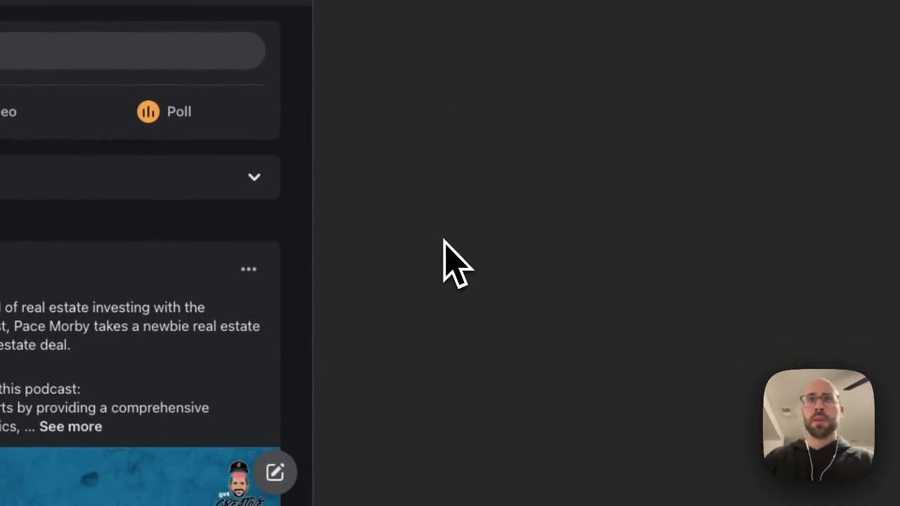
Step: Paste the scraper script into the console and lower its scrolls value from 5
key("super+v")
scroll(450, 246, "down", 1)
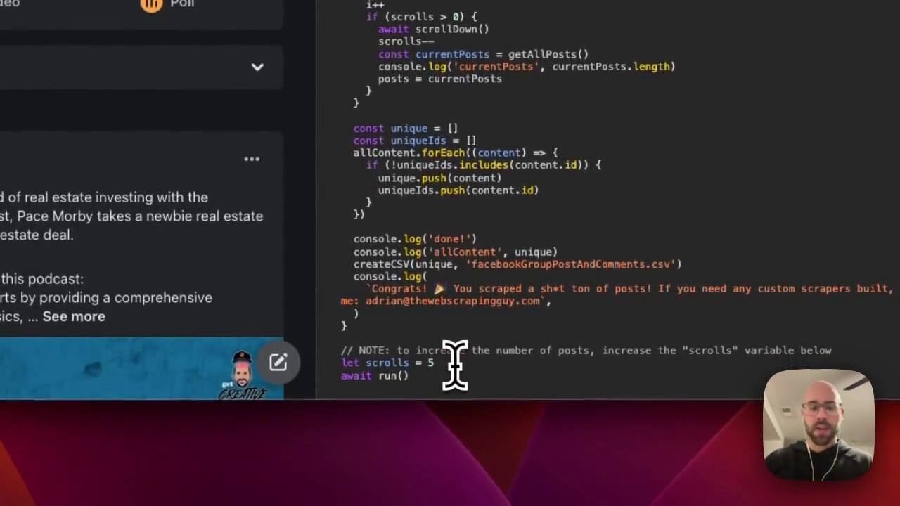
key("BackSpace")
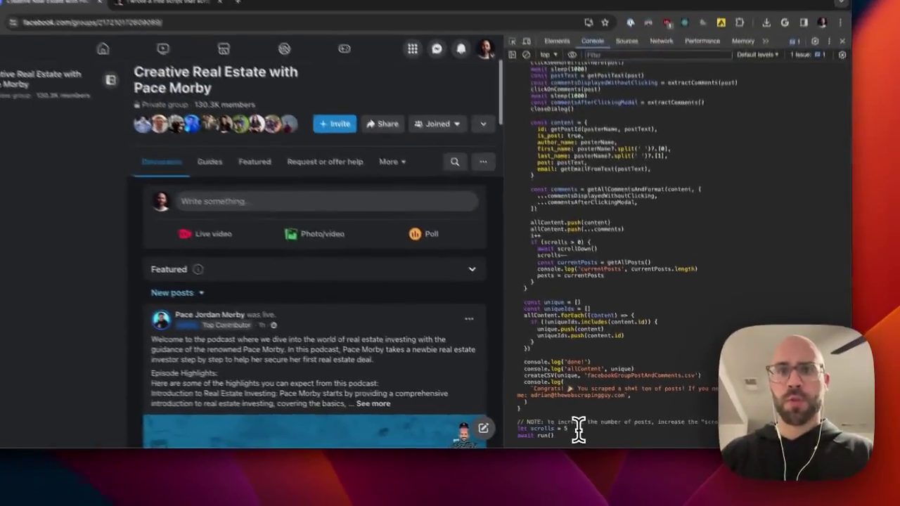
type("1")
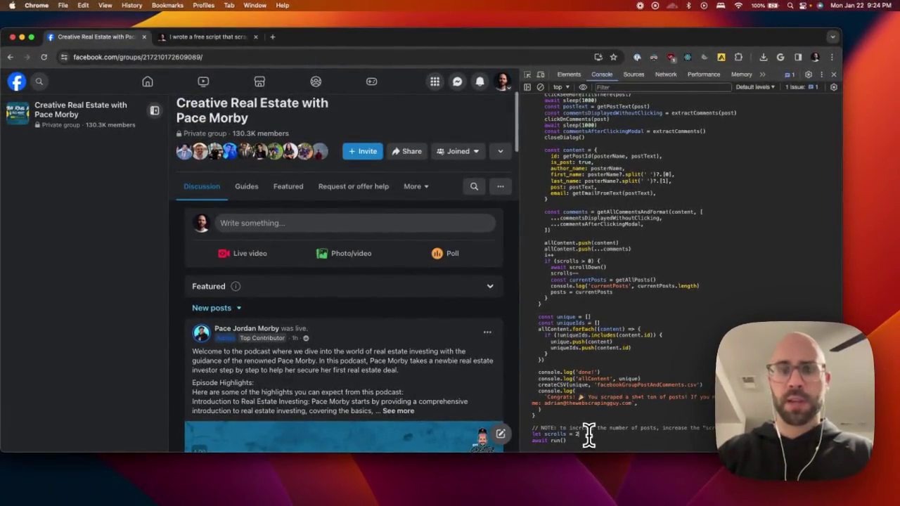
Step: Run the pasted script so it collects the group's posts and comments into a CSV download
key("Return")
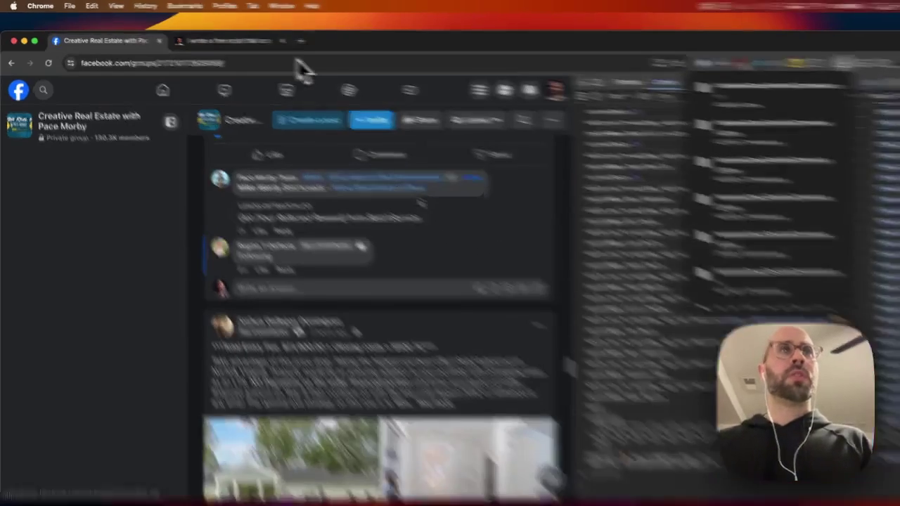
Step: Create a new blank Google spreadsheet via sheets.new in a new tab
key("super+t")
type("she")
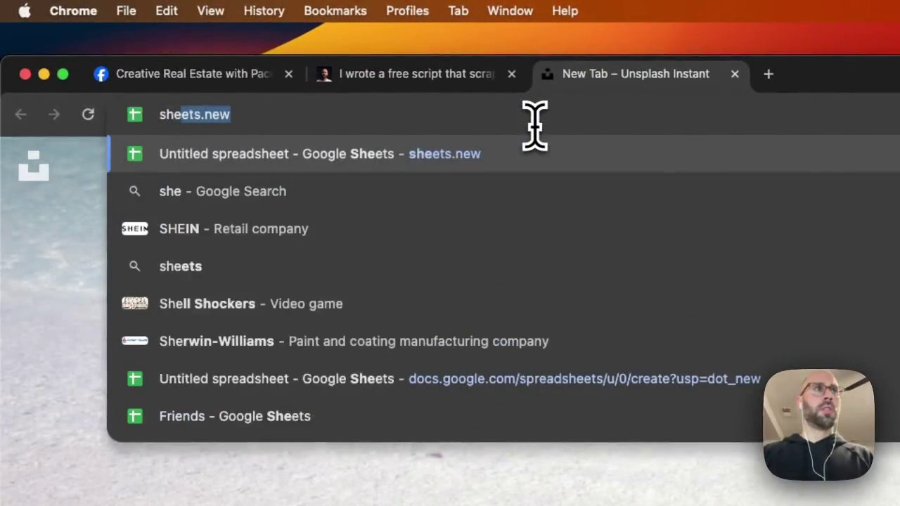
key("Return")
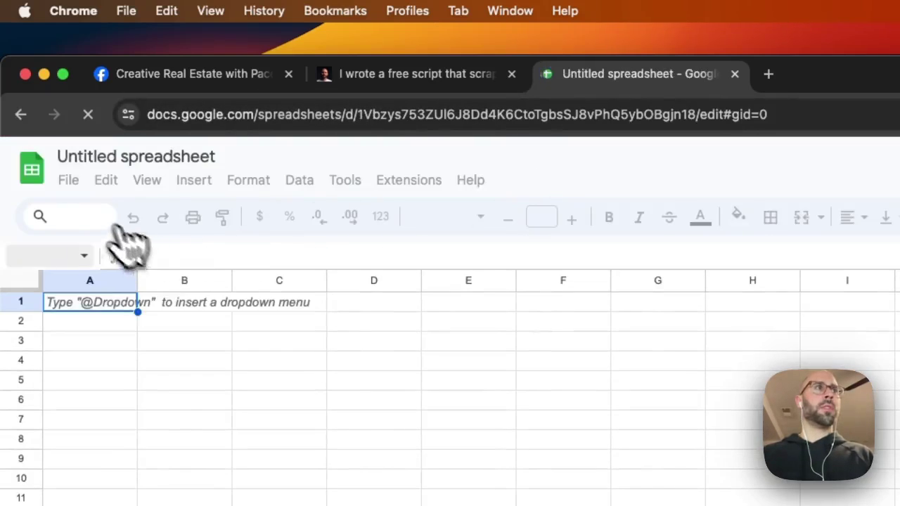
Step: Import the (4) facebookGroupPostAndComments CSV into the new spreadsheet
left_click(68, 180)
left_click(135, 302)
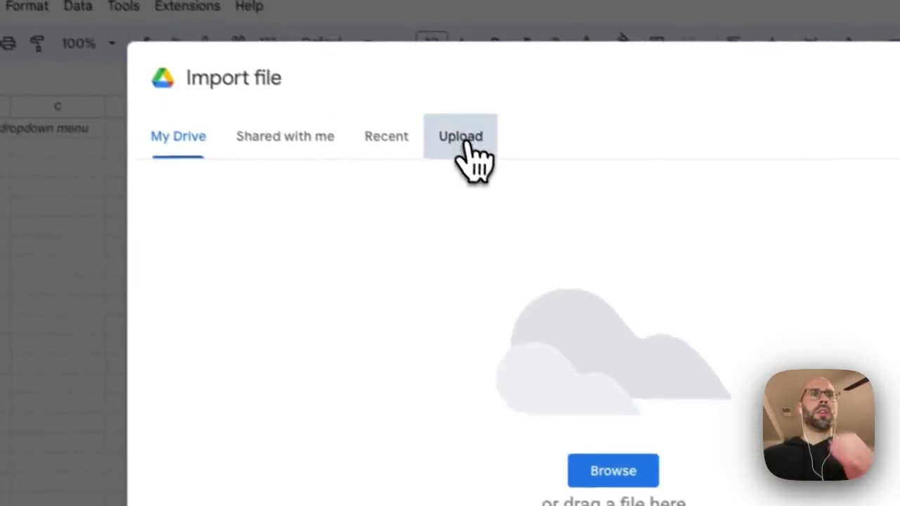
left_click(662, 304)
left_click(571, 386)
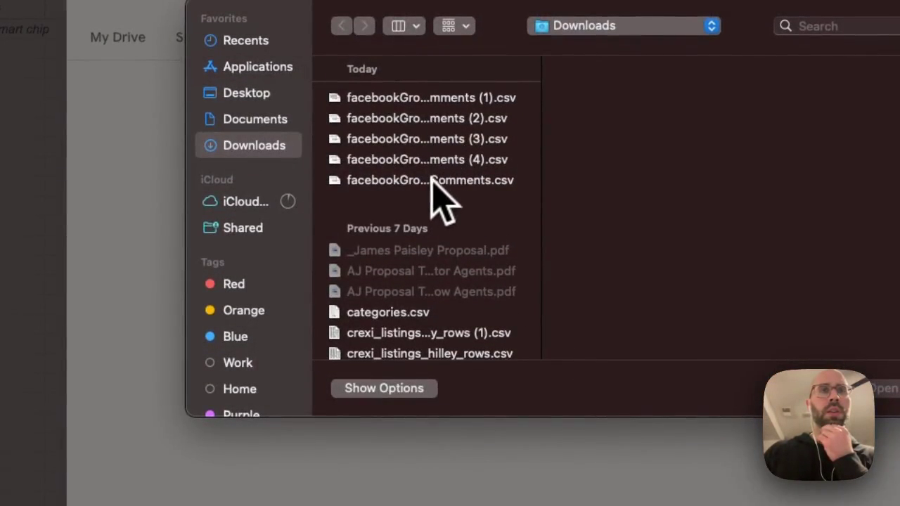
double_click(426, 160)
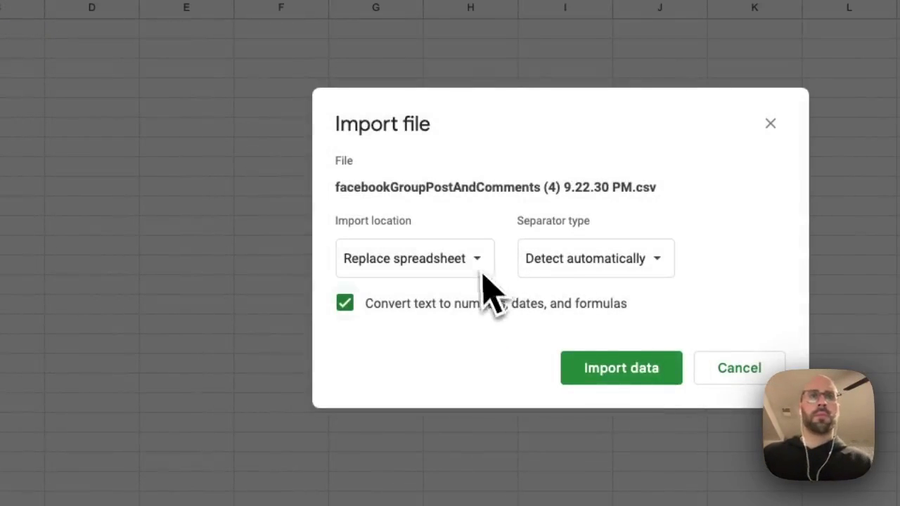
left_click(642, 377)
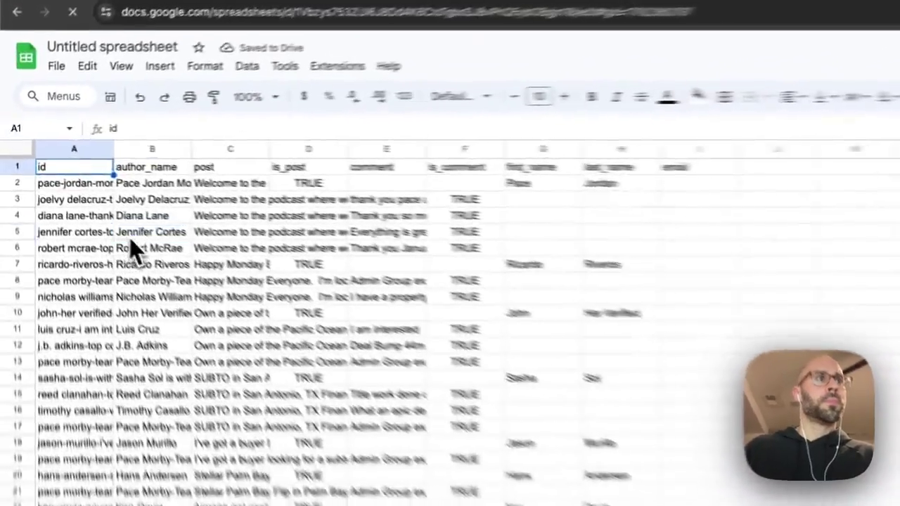
left_click(76, 191)
scroll(90, 229, "down", 10)
scroll(181, 330, "up", 10)
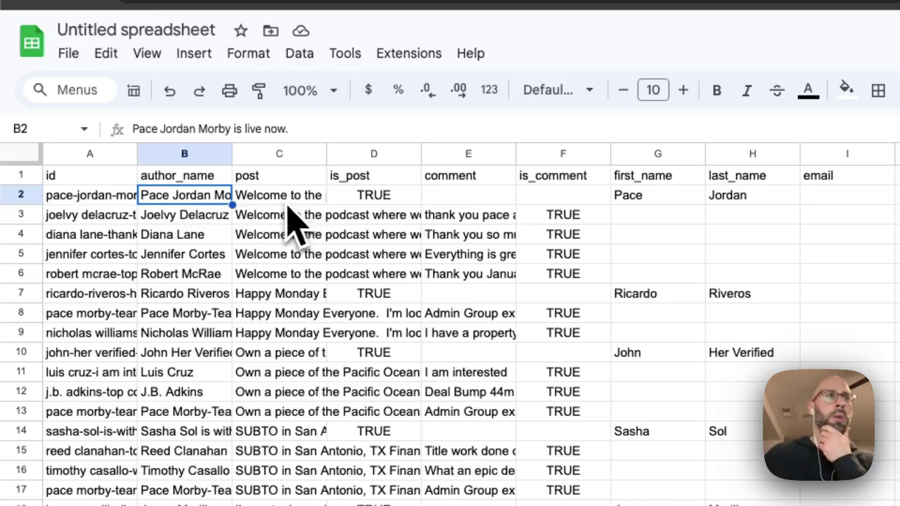
left_click(299, 295)
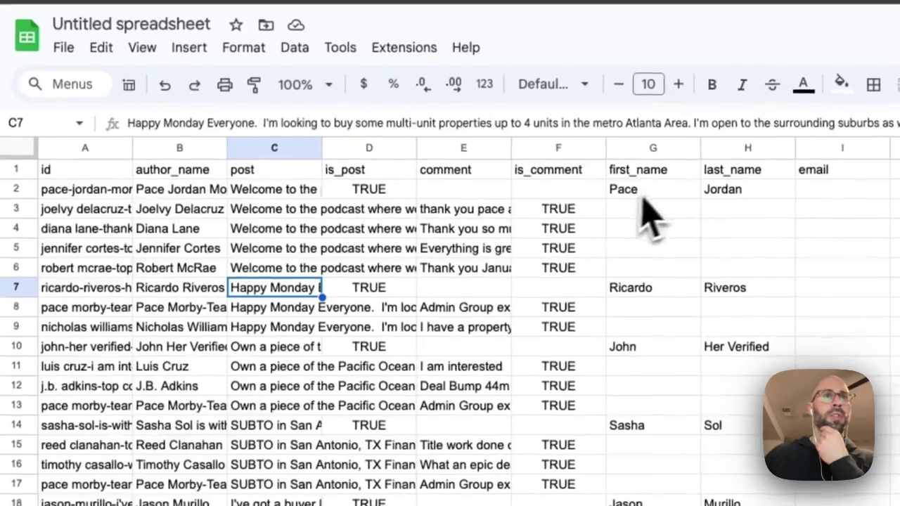
left_click(584, 232)
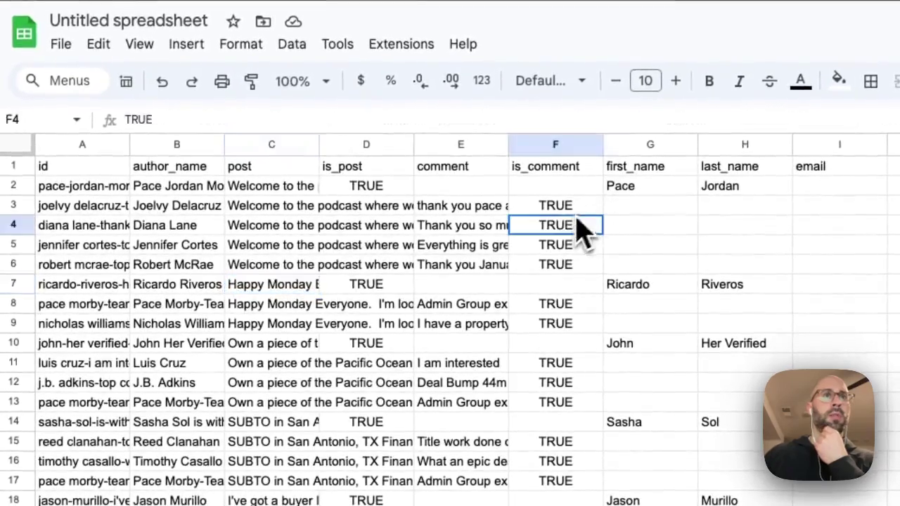
left_click(472, 216)
left_click(407, 250)
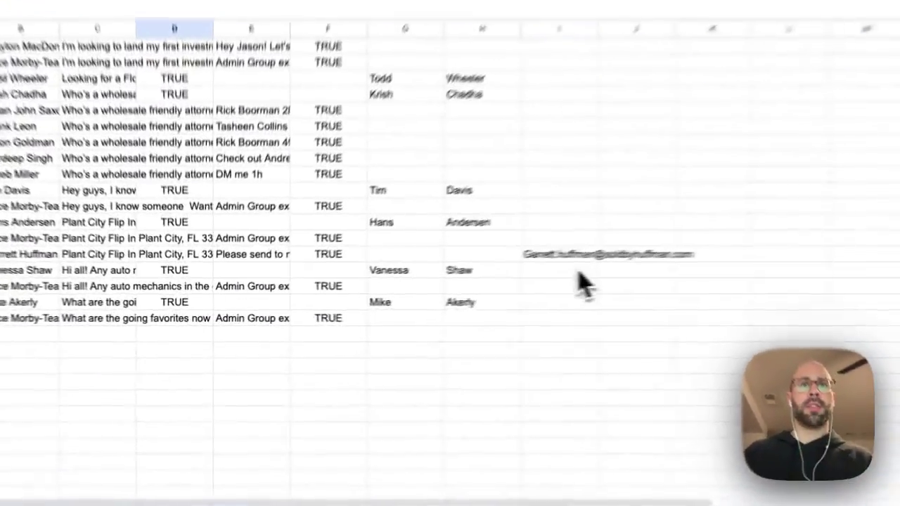
left_click(425, 280)
left_click(239, 280)
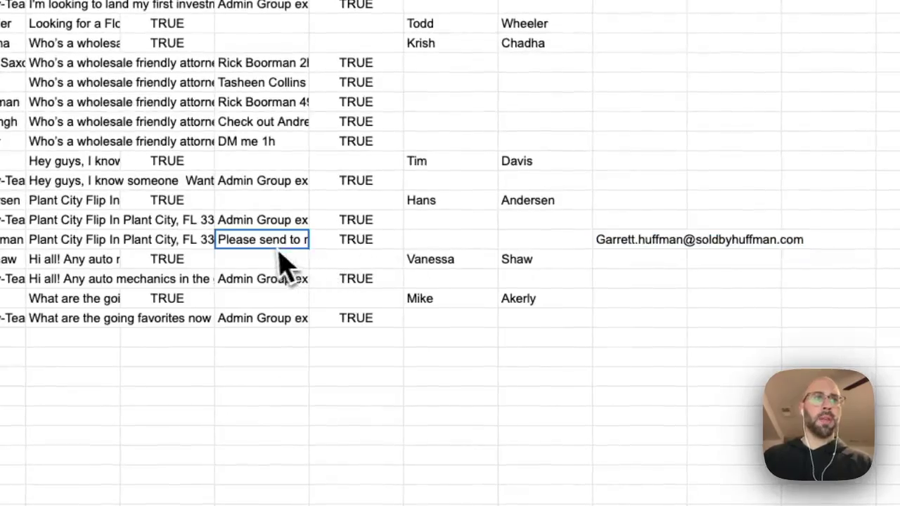
double_click(239, 280)
left_click(161, 259)
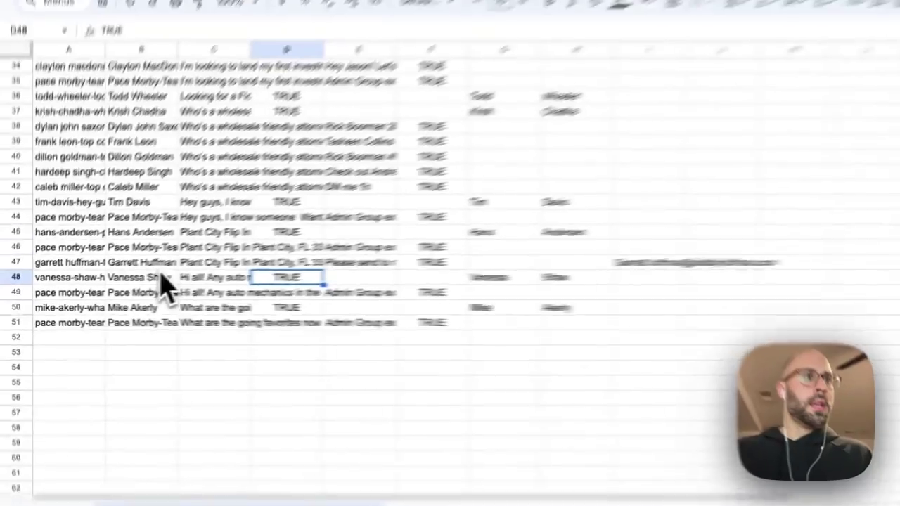
scroll(211, 274, "up", 10)
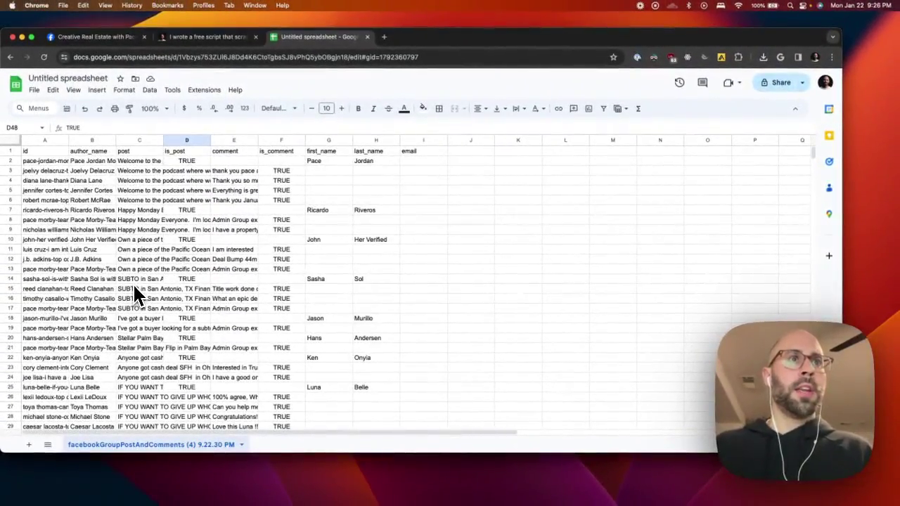
scroll(135, 290, "down", 4)
scroll(137, 294, "down", 2)
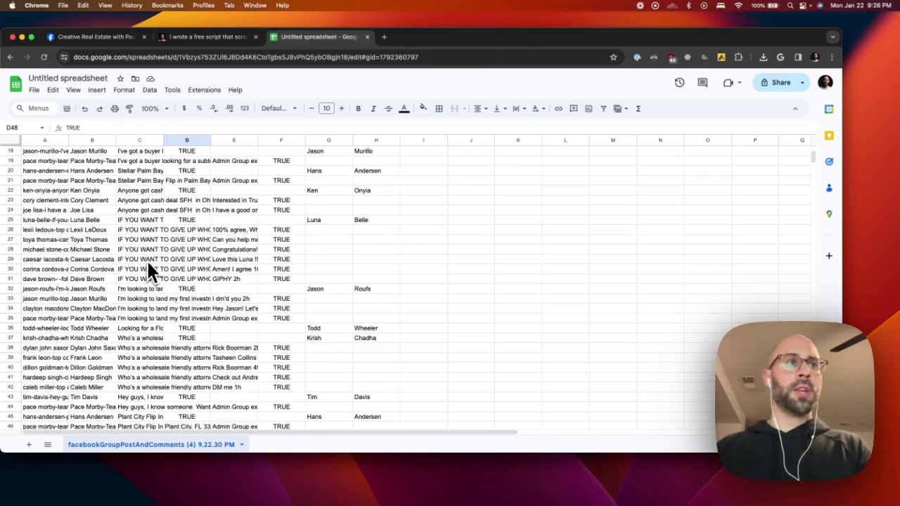
scroll(150, 267, "down", 5)
left_click(44, 407)
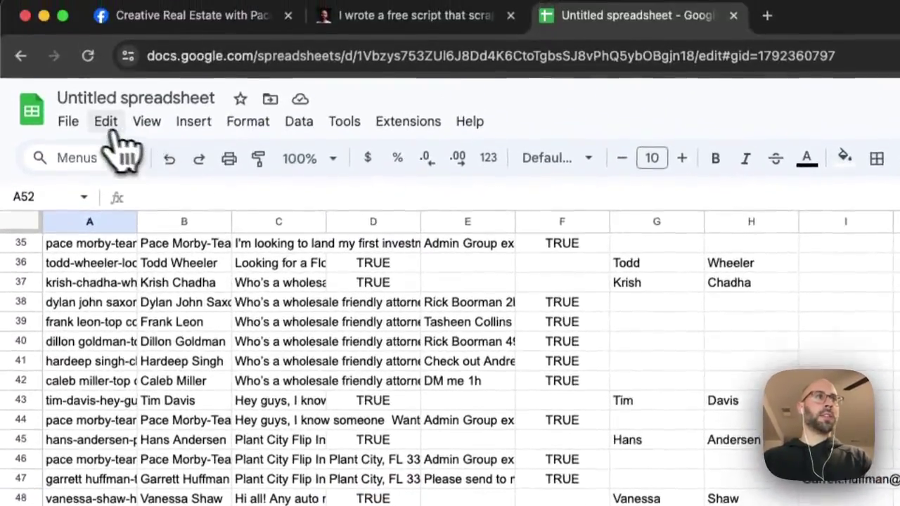
Step: Import facebookGroupPostAndComments.csv from Downloads, appending its rows below the existing data
left_click(68, 14)
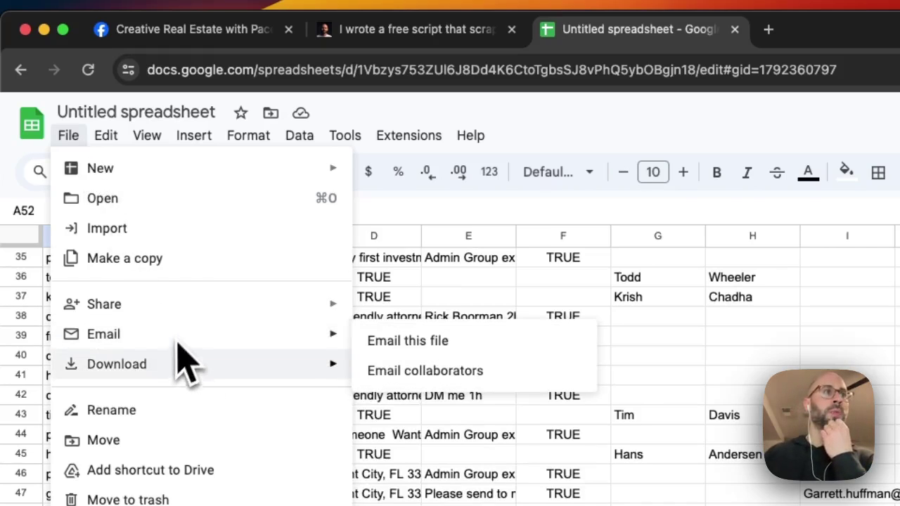
mouse_move(174, 367)
left_click(211, 227)
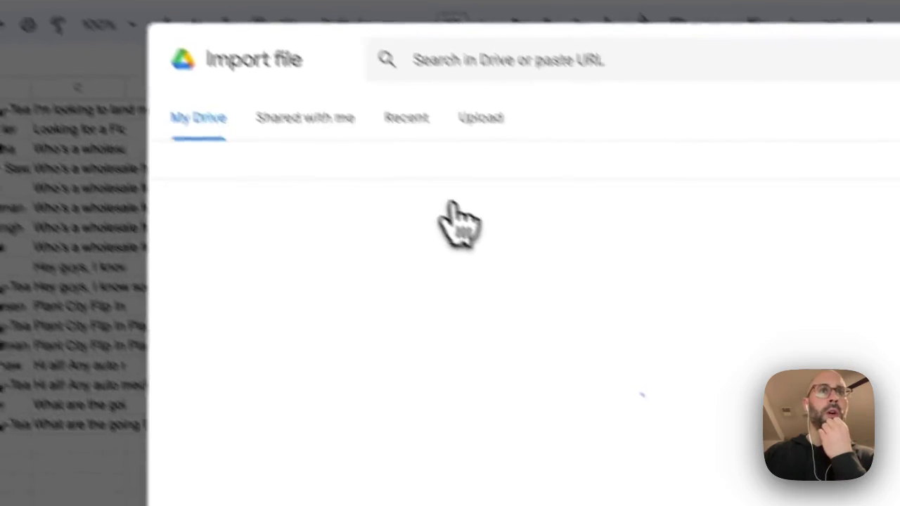
left_click(424, 90)
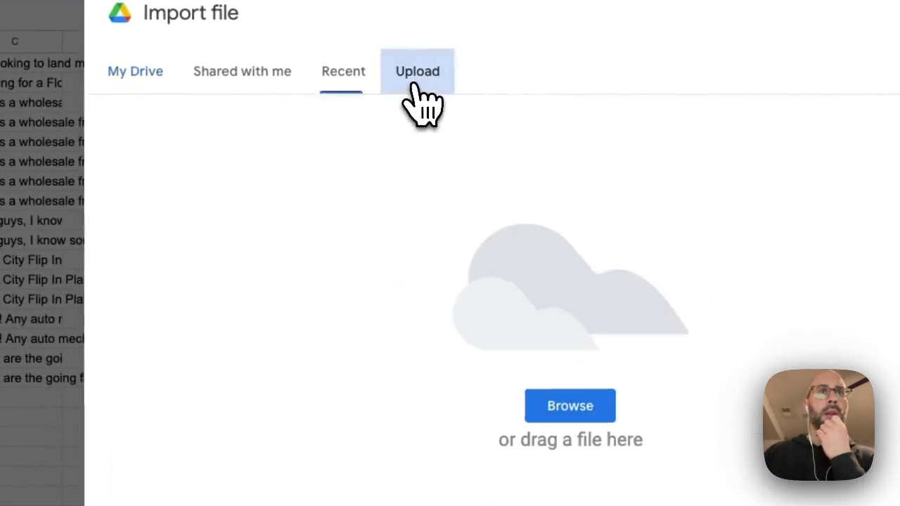
left_click(569, 404)
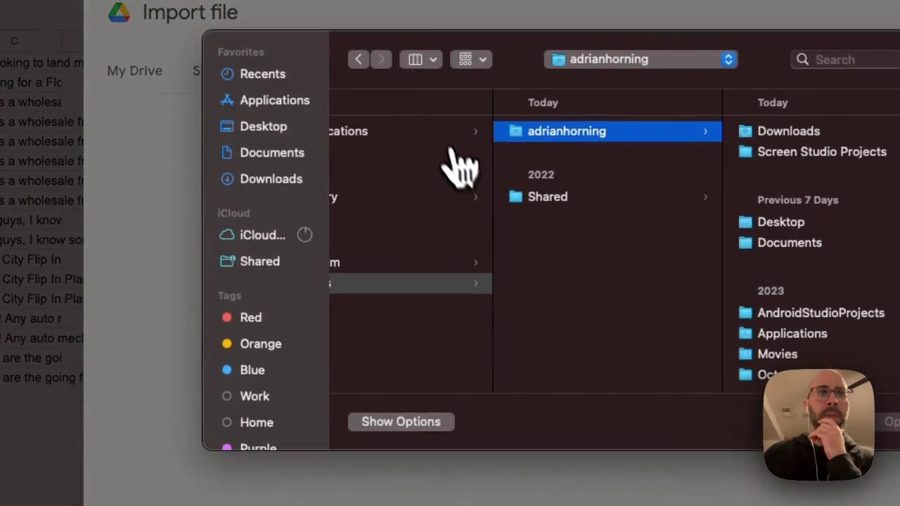
left_click(280, 183)
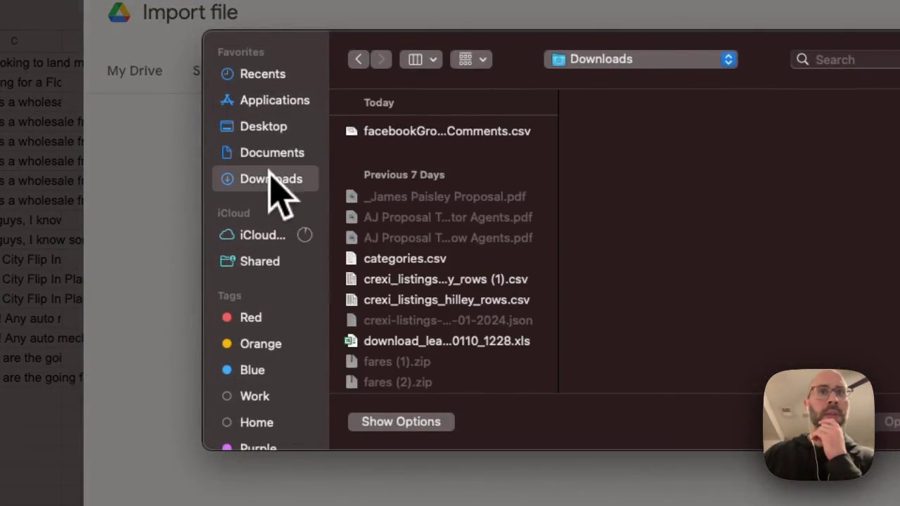
double_click(446, 132)
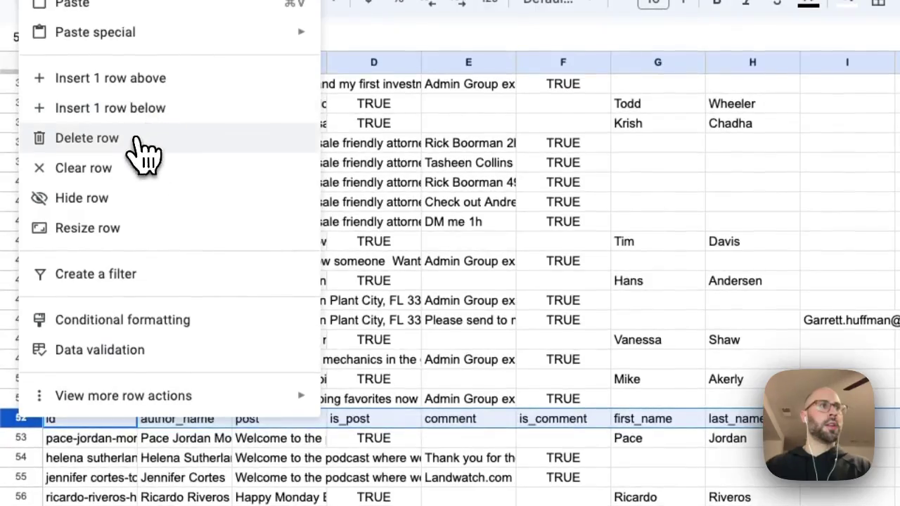
Step: Delete the repeated header row 52 and start Remove duplicates from Data cleanup
left_click(145, 151)
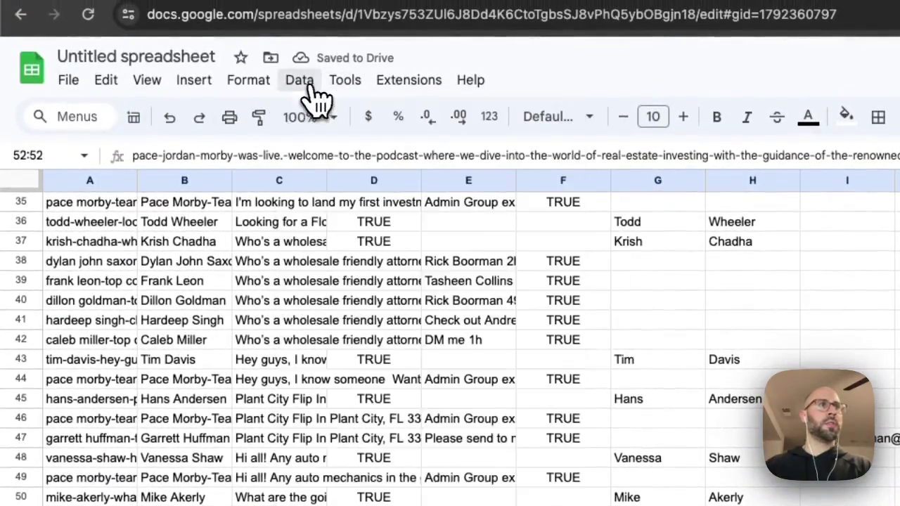
left_click(301, 81)
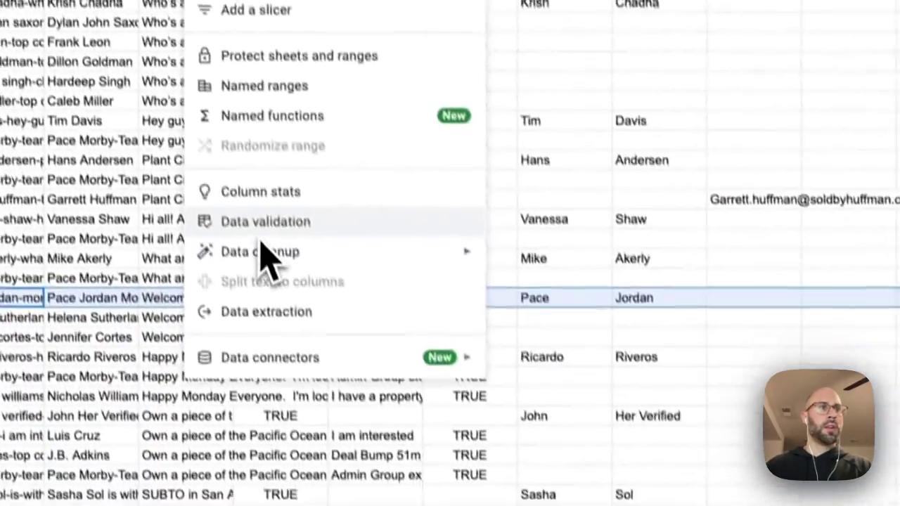
mouse_move(260, 246)
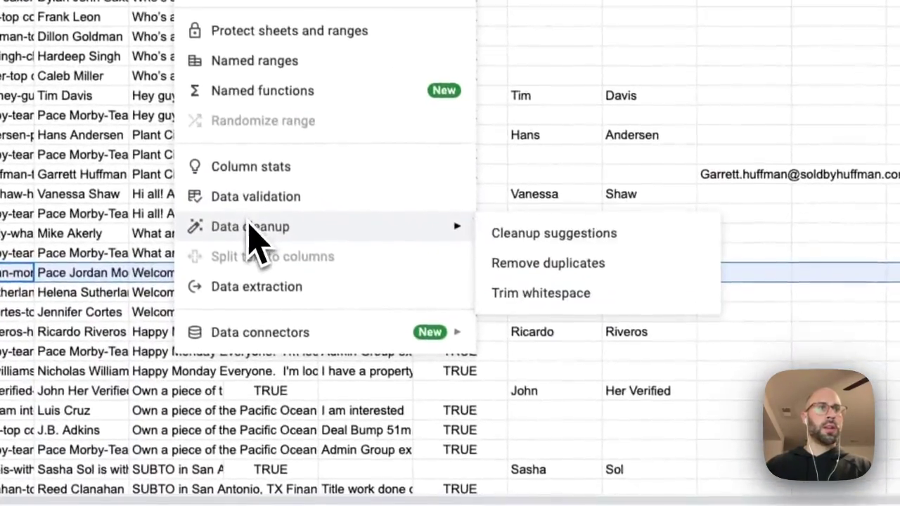
left_click(526, 284)
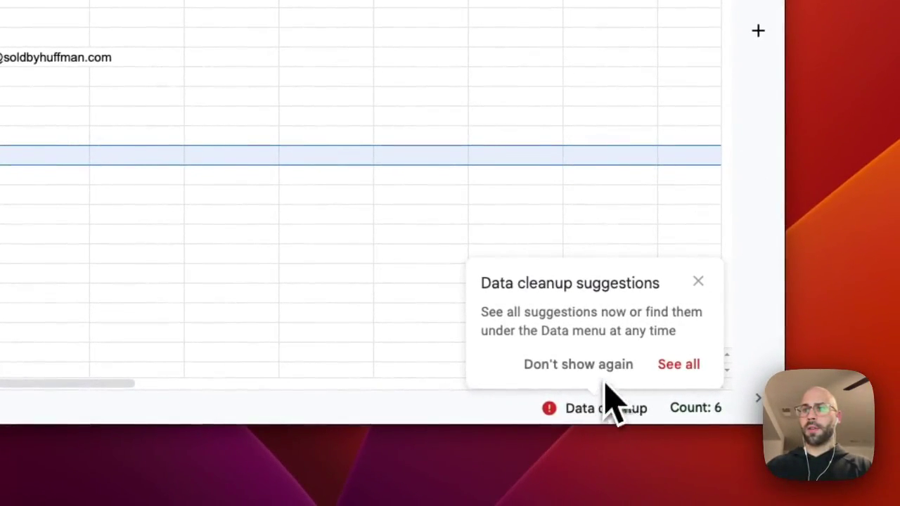
Step: Accept the cleanup suggestions to remove duplicate rows and trim whitespace
left_click(609, 417)
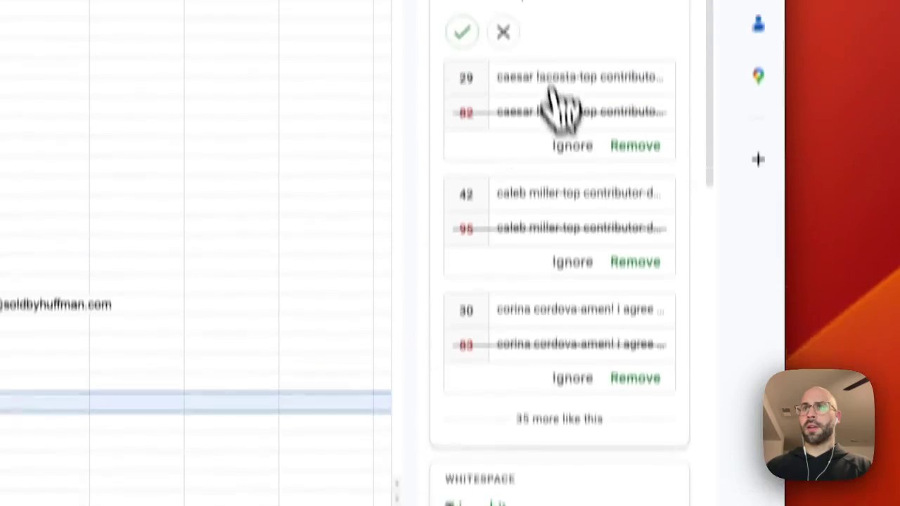
left_click(474, 100)
left_click(465, 101)
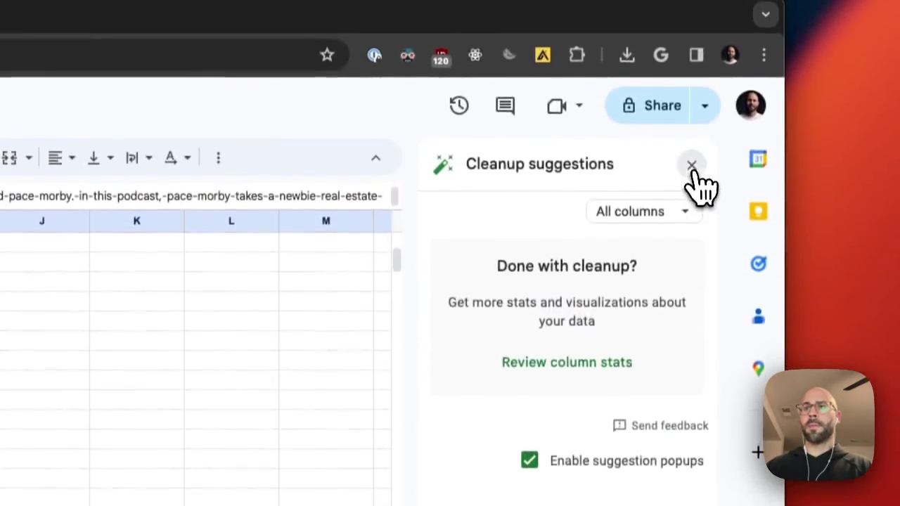
left_click(692, 169)
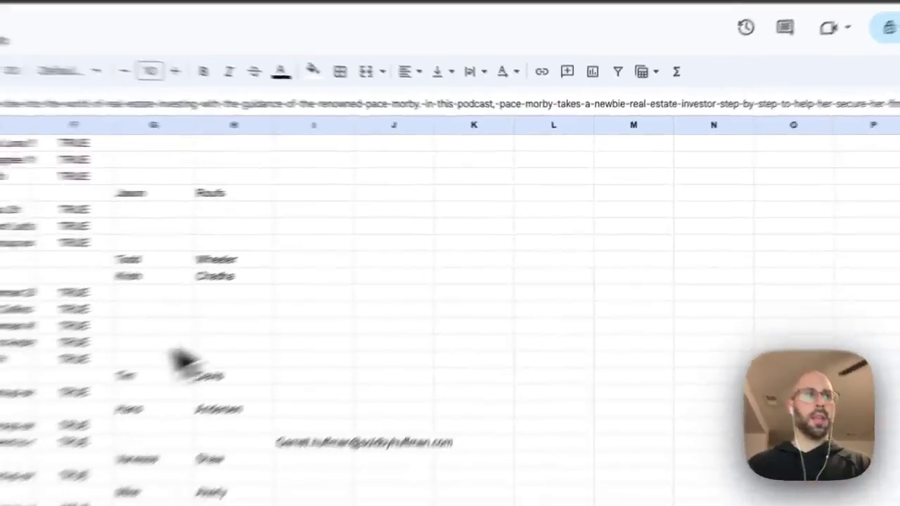
scroll(295, 288, "down", 5)
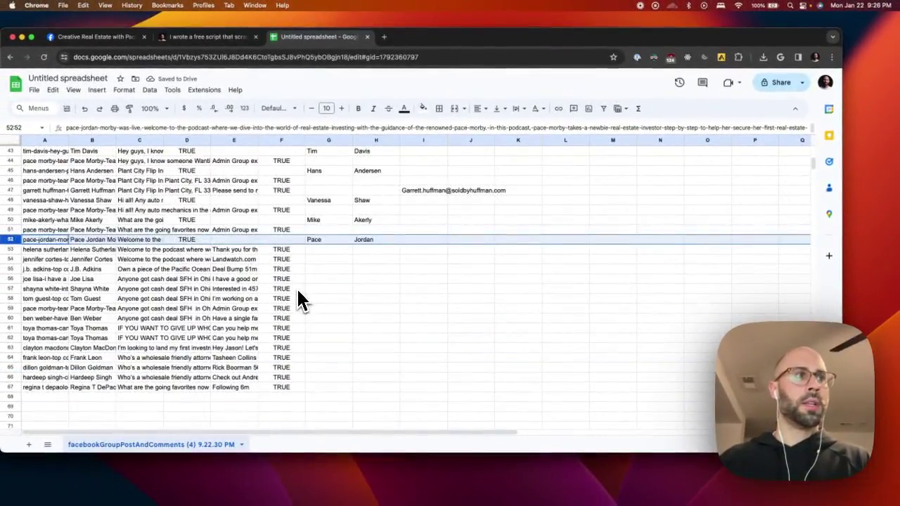
left_click(298, 289)
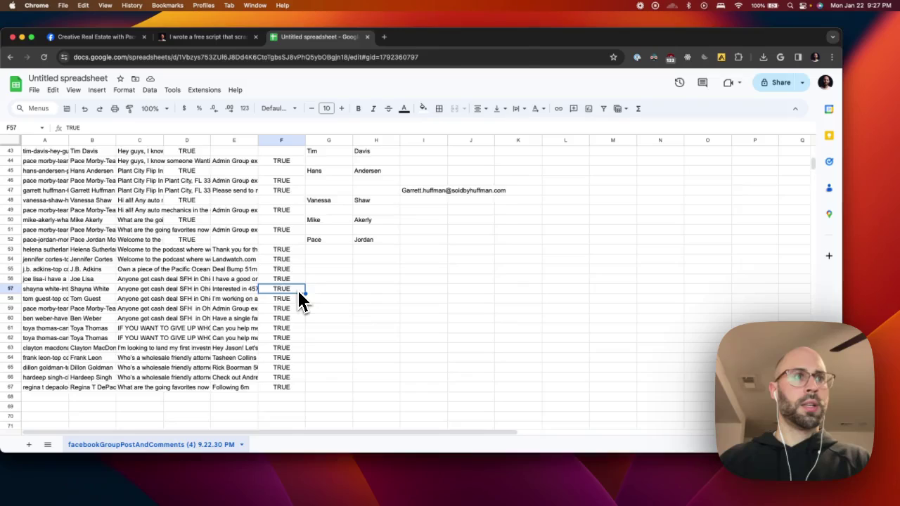
scroll(297, 289, "up", 5)
scroll(298, 296, "down", 5)
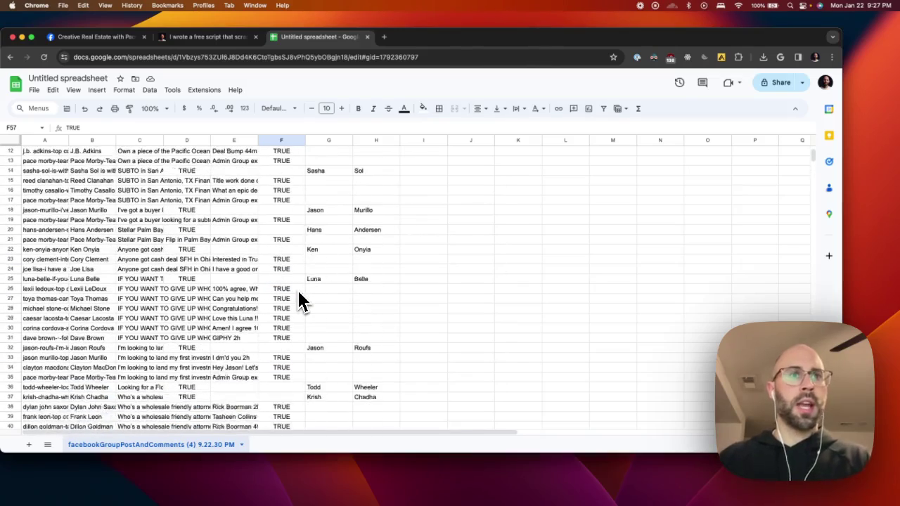